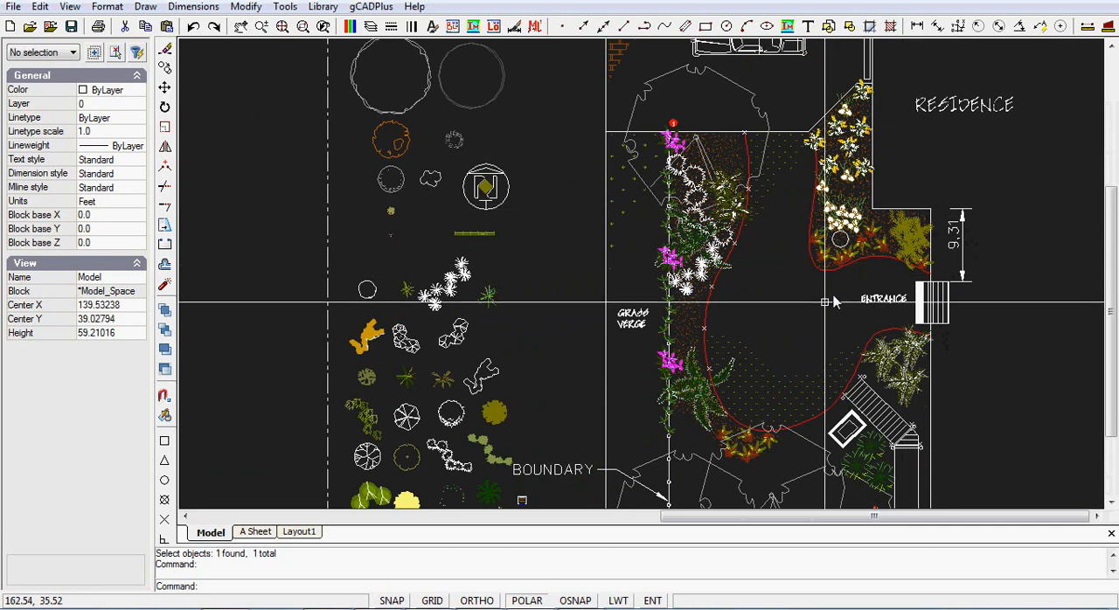
Step: Offset the short horizontal wall line at the residence outline's step downward by 9.31 ft on the plain boundary plan
{"action": "scroll", "coordinate": [802, 308], "scroll_direction": "down", "scroll_amount": 3}
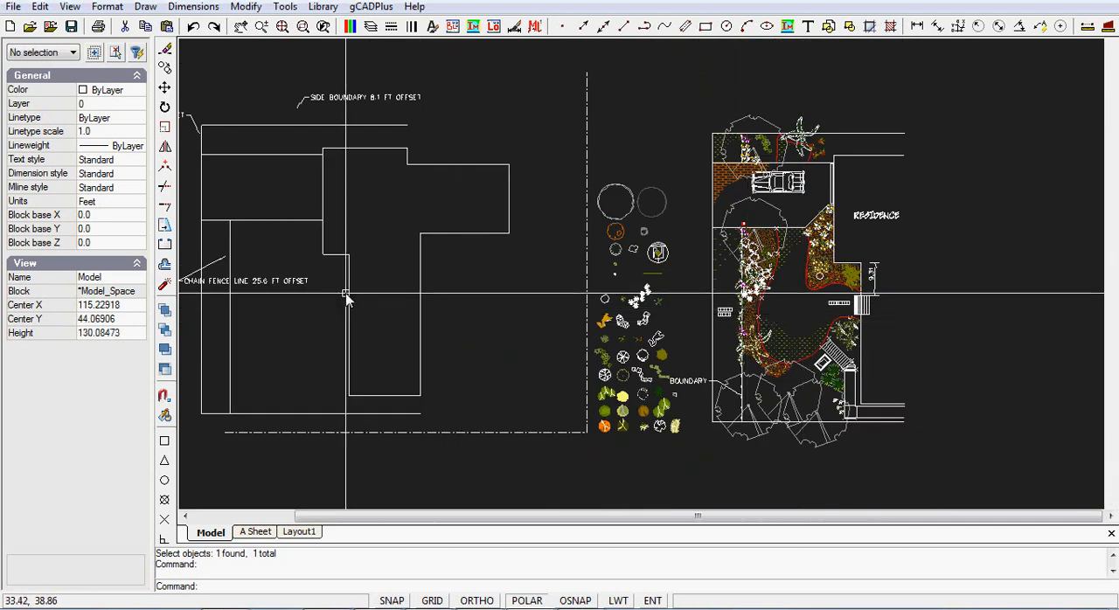
{"action": "left_click", "coordinate": [246, 7]}
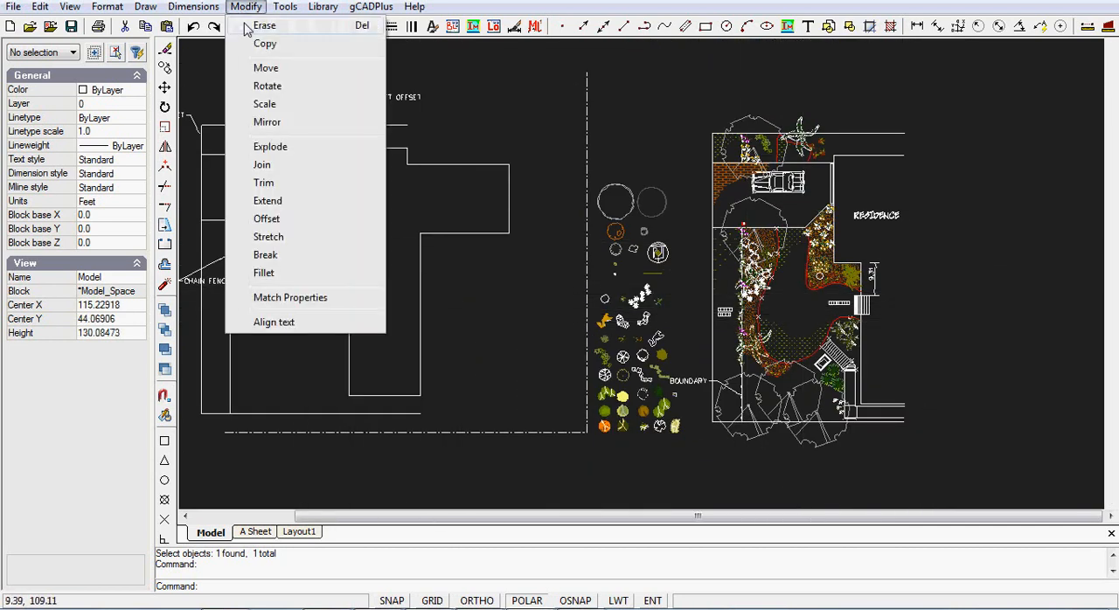
{"action": "left_click", "coordinate": [270, 219]}
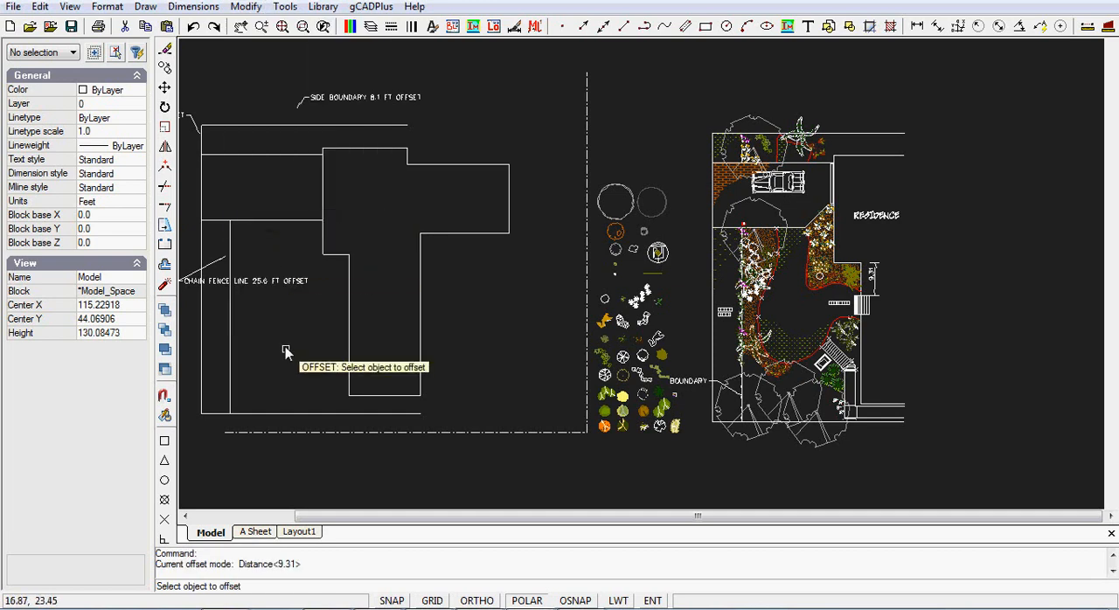
{"action": "left_click", "coordinate": [336, 255]}
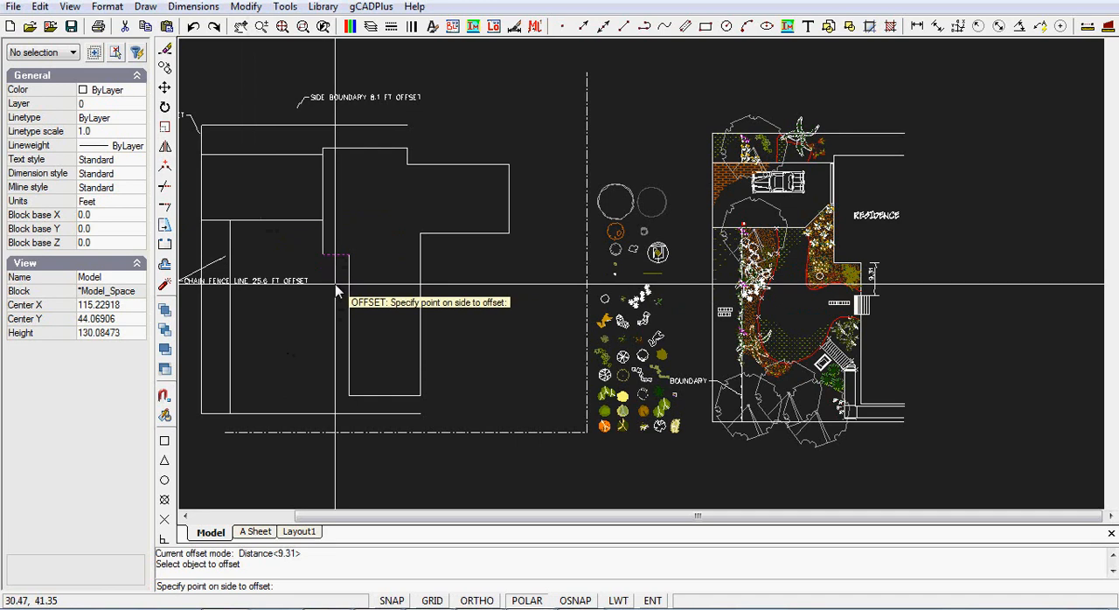
{"action": "left_click", "coordinate": [335, 282]}
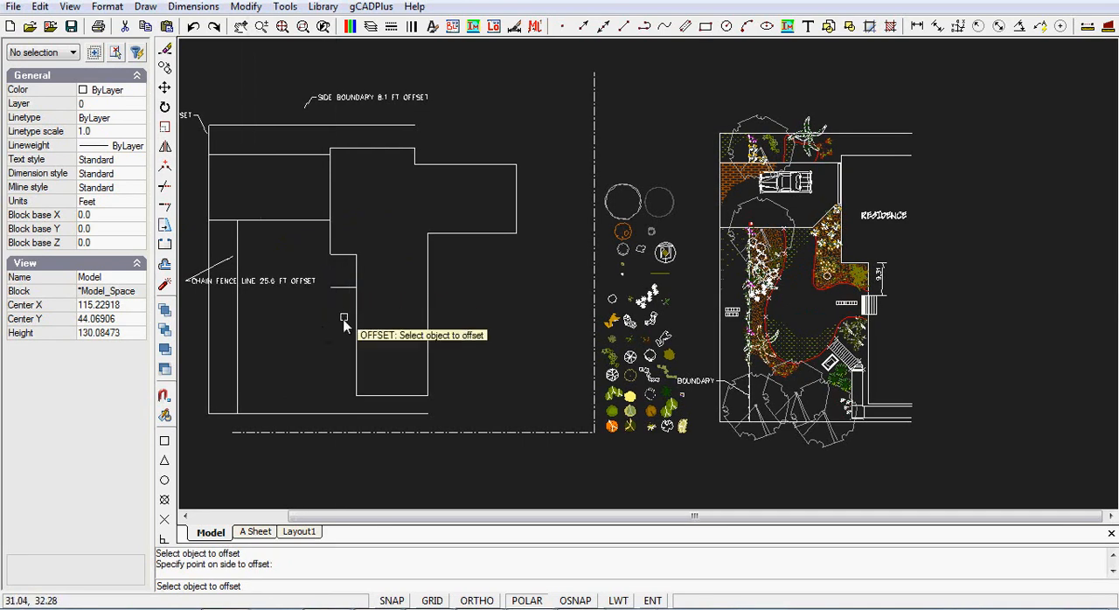
{"action": "scroll", "coordinate": [358, 301], "scroll_direction": "up", "scroll_amount": 1}
{"action": "scroll", "coordinate": [359, 299], "scroll_direction": "up", "scroll_amount": 2}
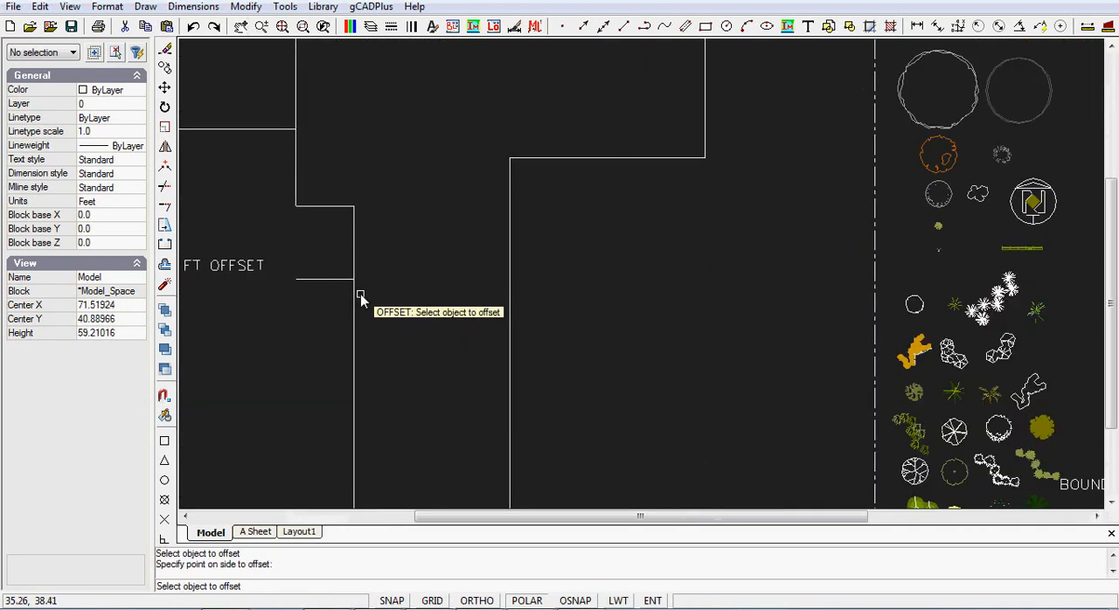
{"action": "right_click", "coordinate": [429, 299]}
{"action": "left_click", "coordinate": [468, 399]}
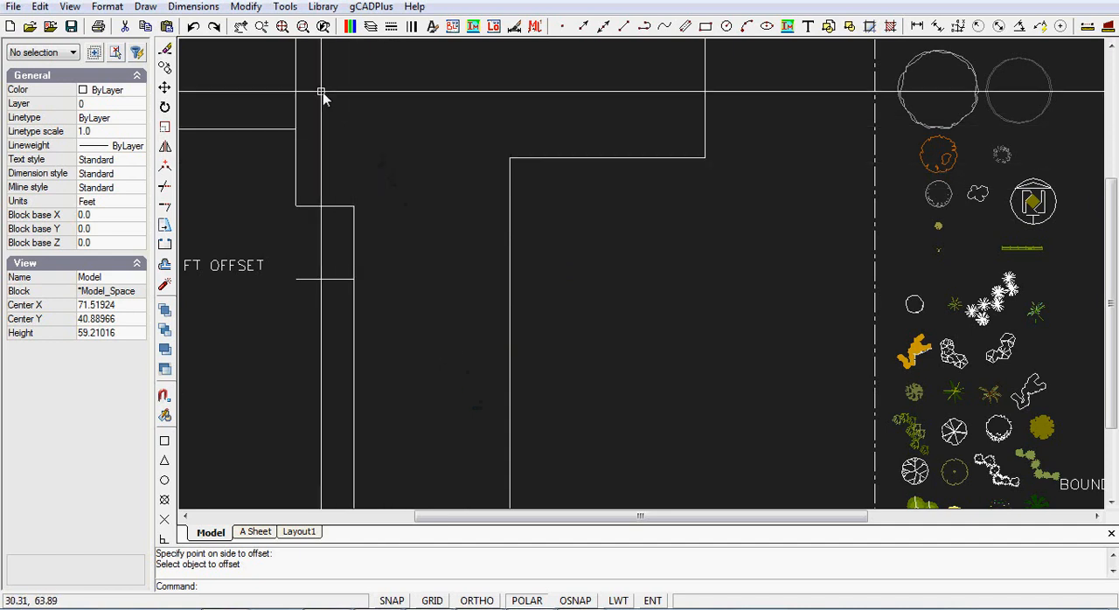
Step: Draw a two-point rectangle 3.2 ft wide and 5.1 ft high in the empty space beside the residence outline, using relative coordinates @3.2,5.1
{"action": "left_click", "coordinate": [145, 7]}
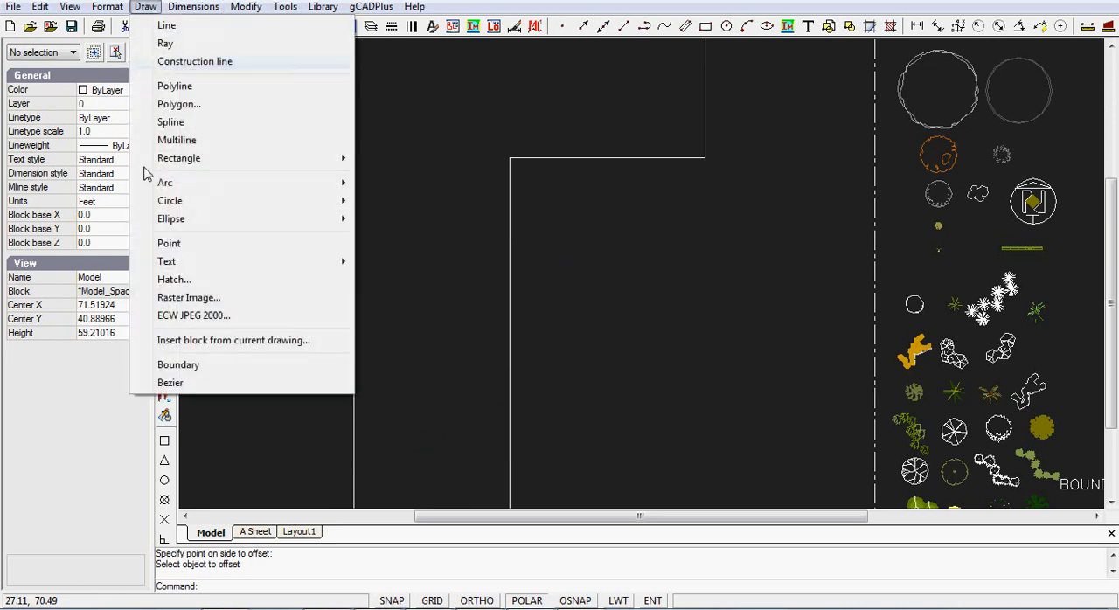
{"action": "mouse_move", "coordinate": [303, 158]}
{"action": "left_click", "coordinate": [382, 161]}
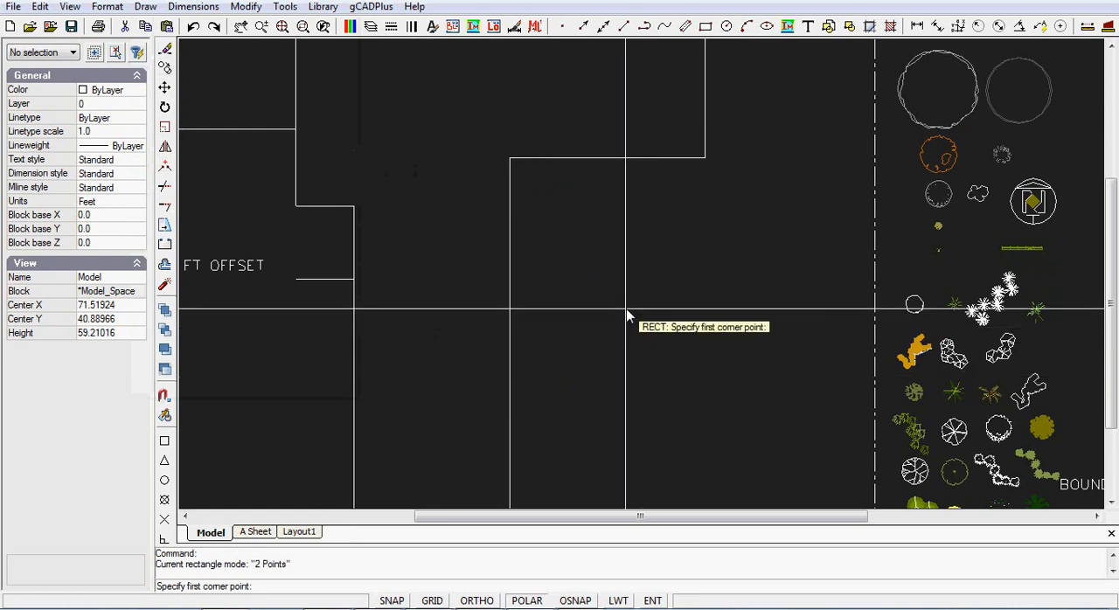
{"action": "left_click", "coordinate": [592, 327]}
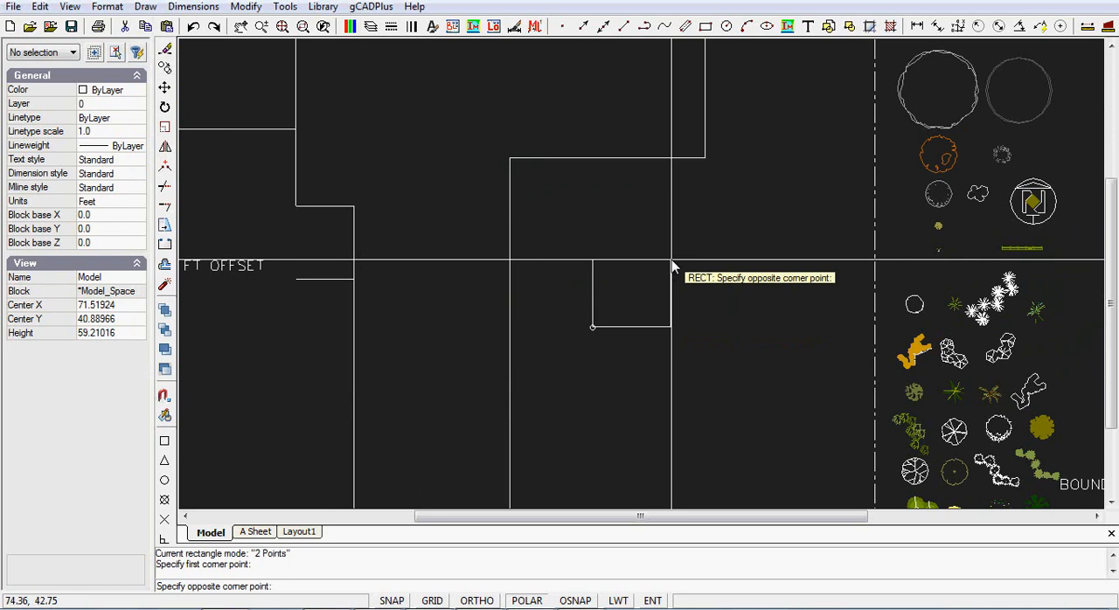
{"action": "type", "text": "@3.2,5.1"}
{"action": "key", "text": "Return"}
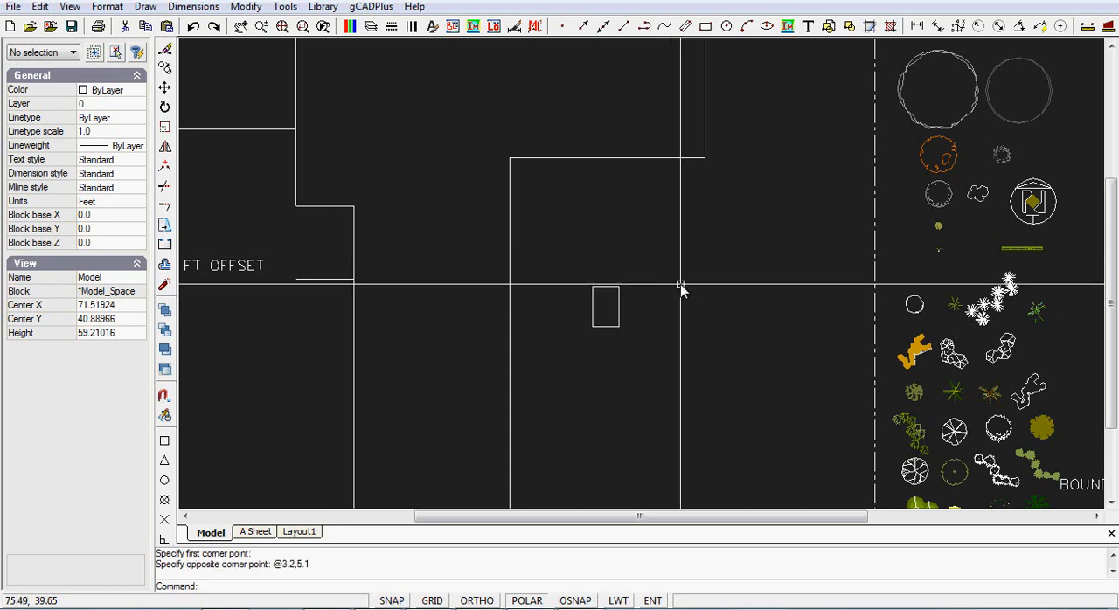
Step: Try to position the rectangle by its centre grip on the vertical wall, with its top edge level with the offset line
{"action": "left_click", "coordinate": [609, 328]}
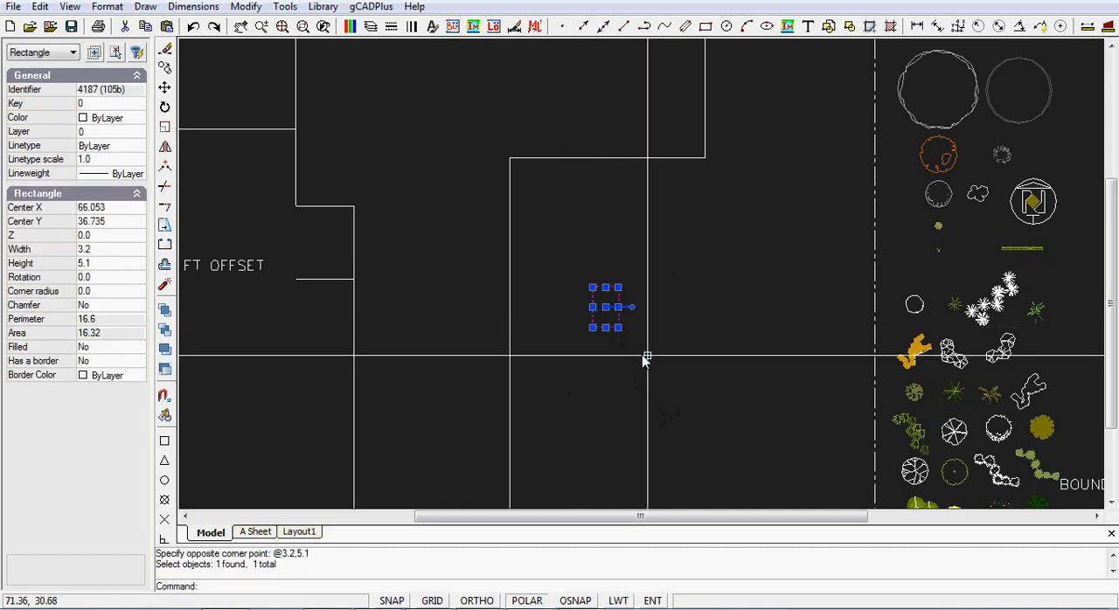
{"action": "scroll", "coordinate": [633, 357], "scroll_direction": "up", "scroll_amount": 2}
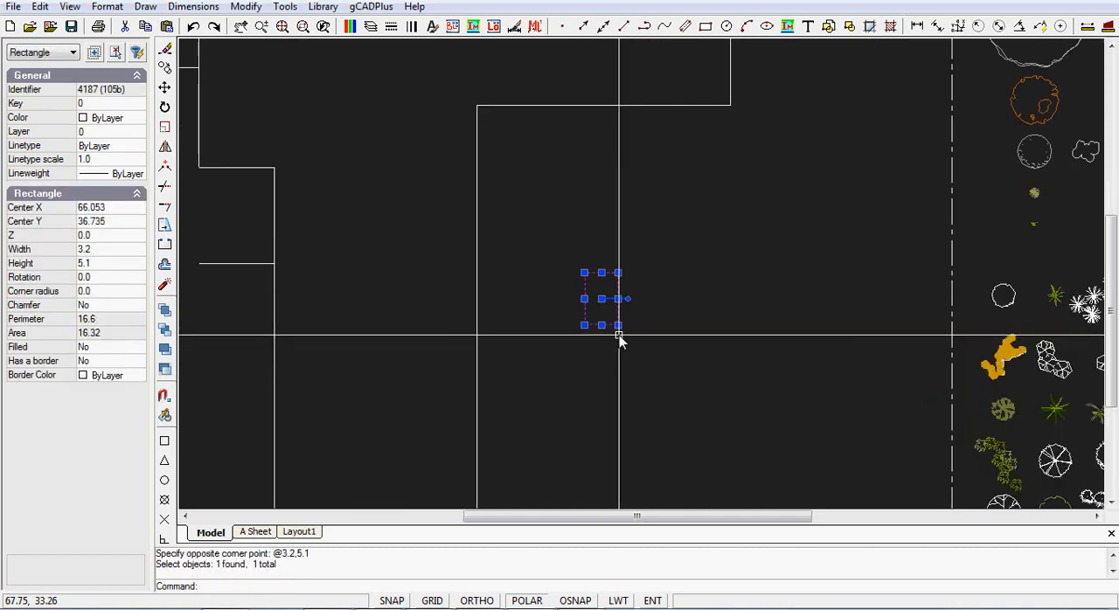
{"action": "left_click", "coordinate": [606, 307]}
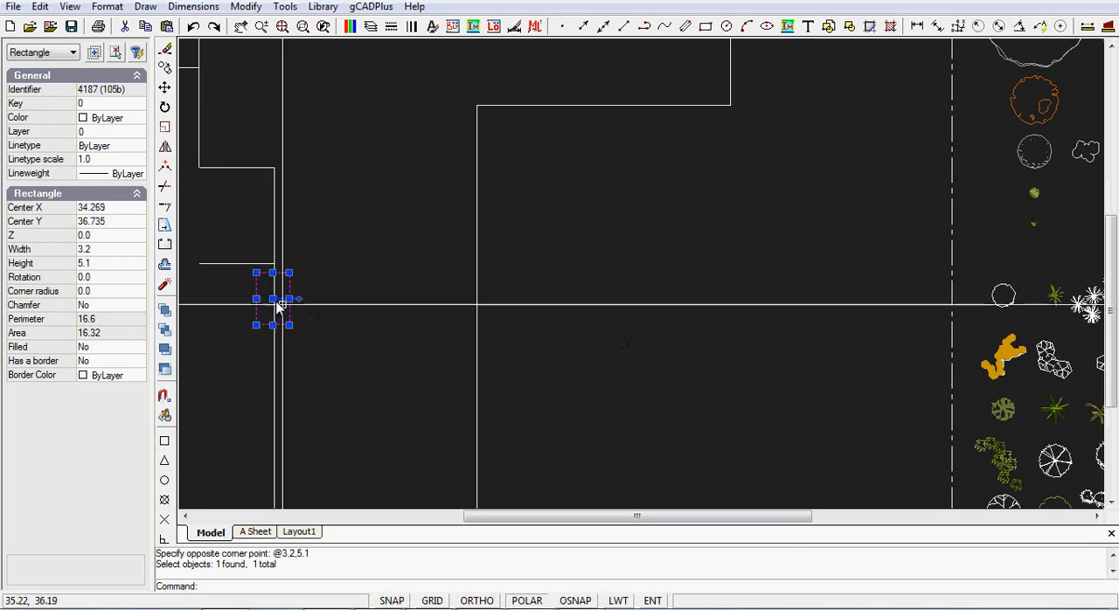
{"action": "middle_click_drag", "start_coordinate": [350, 325], "coordinate": [520, 328]}
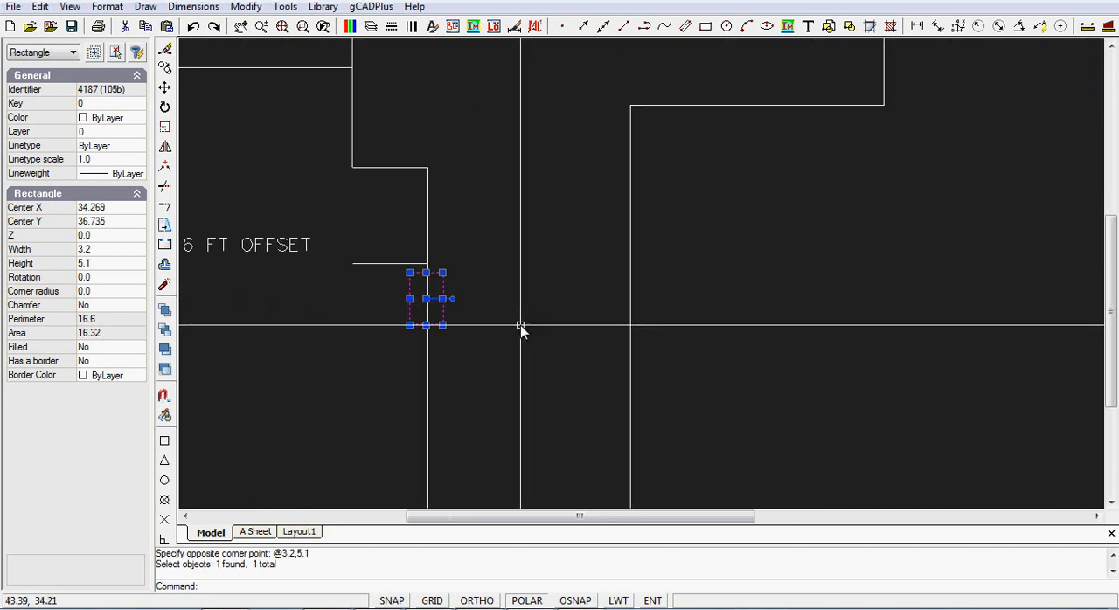
{"action": "scroll", "coordinate": [480, 297], "scroll_direction": "up", "scroll_amount": 2}
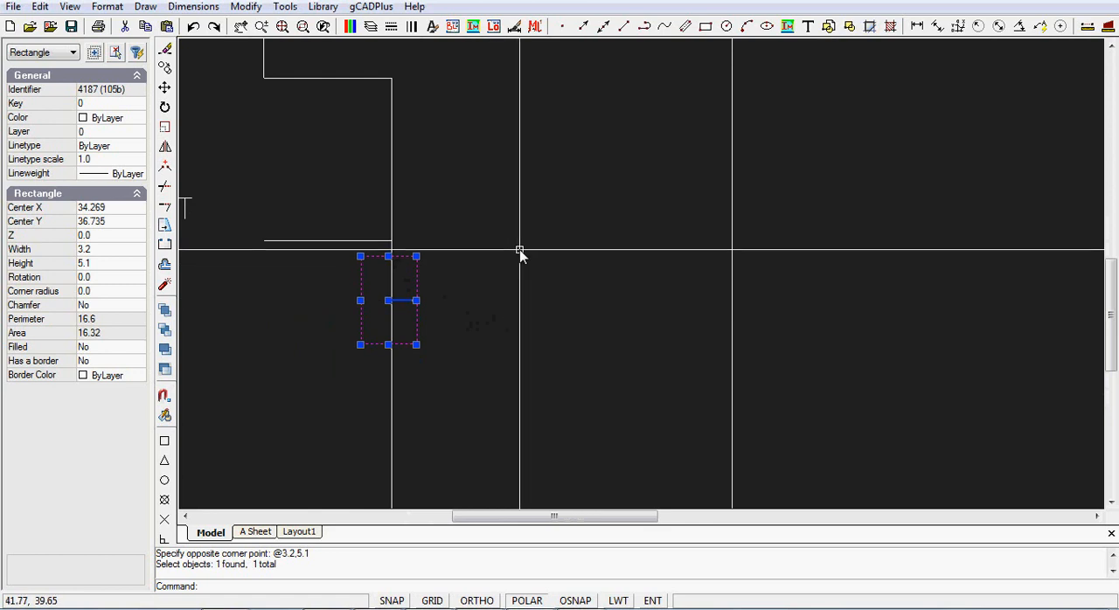
{"action": "left_click", "coordinate": [388, 300]}
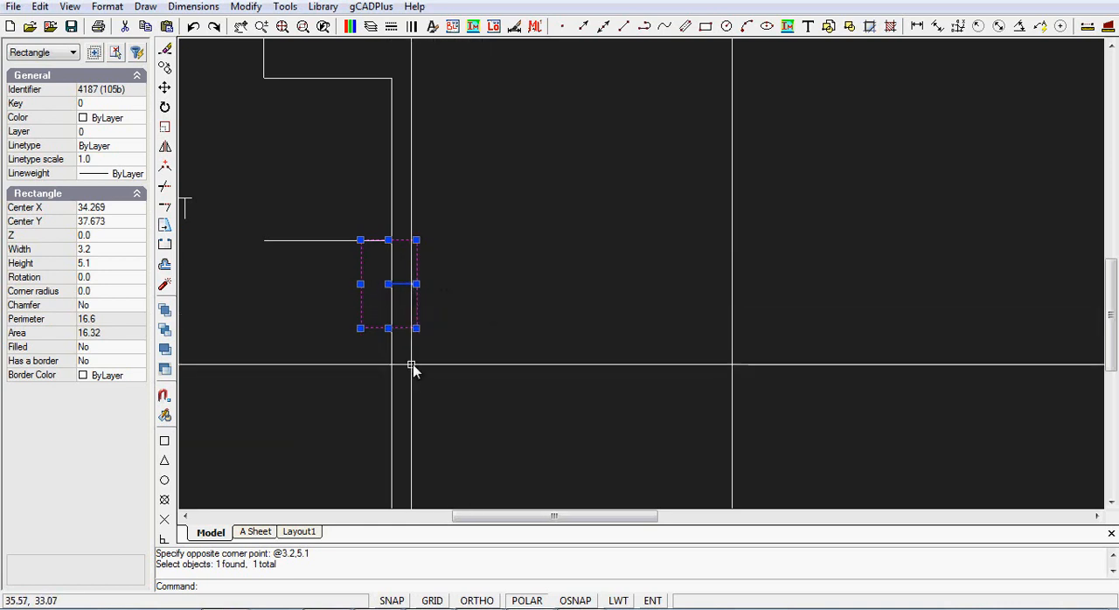
Step: Move the rectangle by its centre grip off the wall into the residence's interior and clear the selection
{"action": "left_click", "coordinate": [388, 284]}
{"action": "left_click", "coordinate": [516, 302]}
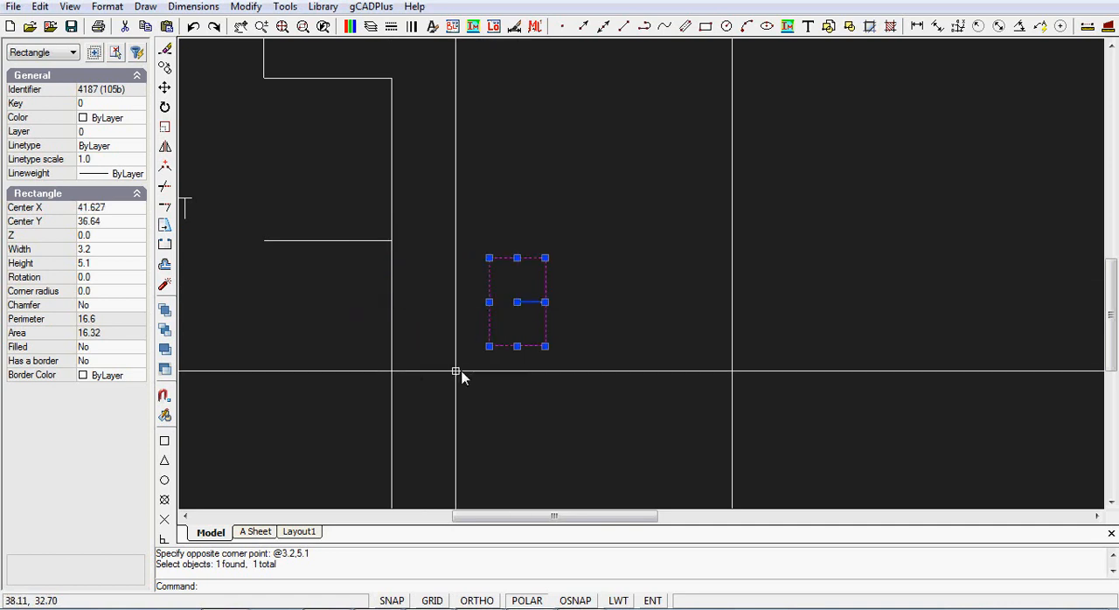
{"action": "right_click", "coordinate": [442, 381]}
{"action": "key", "text": "Escape"}
{"action": "key", "text": "Escape"}
{"action": "right_click", "coordinate": [442, 382]}
{"action": "key", "text": "Escape"}
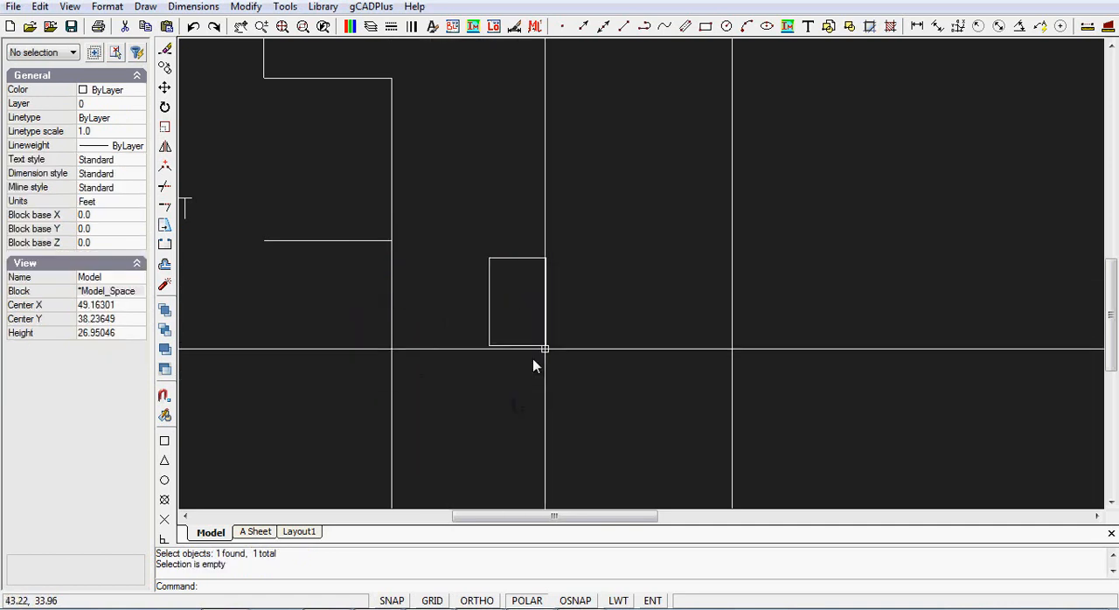
Step: Move the rectangle from its top-edge midpoint to the intersection of the offset line and the vertical wall, and delete the offset line
{"action": "left_click", "coordinate": [245, 7]}
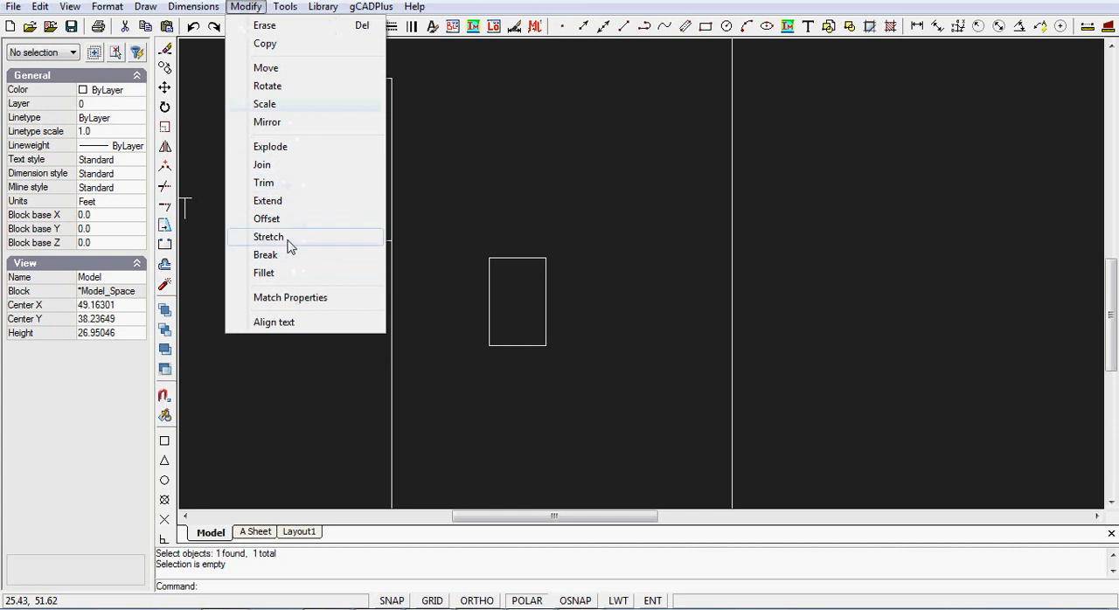
{"action": "left_click", "coordinate": [265, 68]}
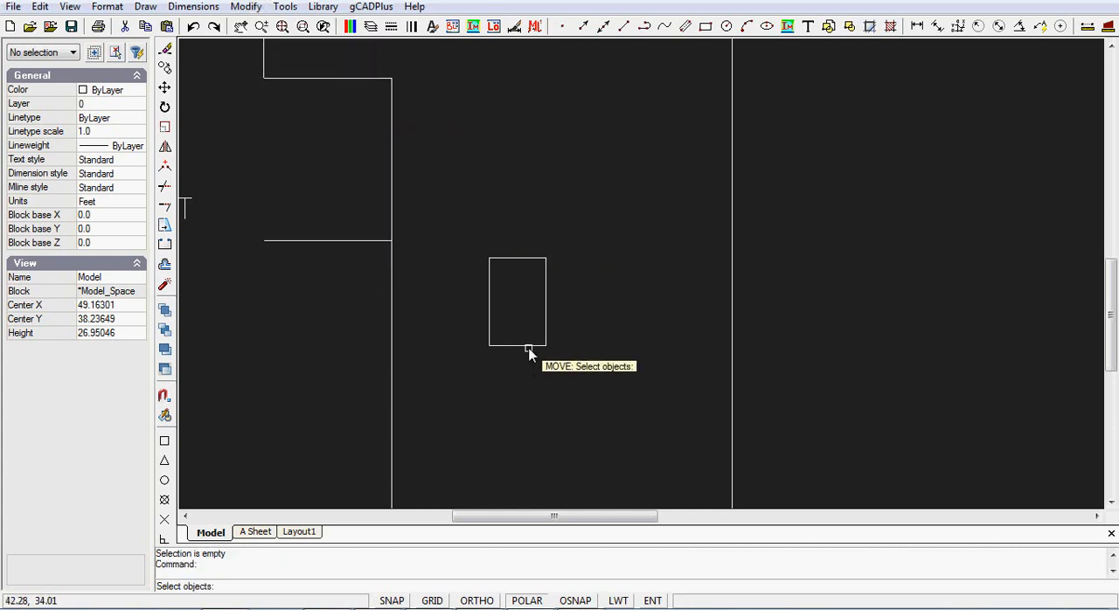
{"action": "left_click", "coordinate": [529, 346]}
{"action": "key", "text": "Return"}
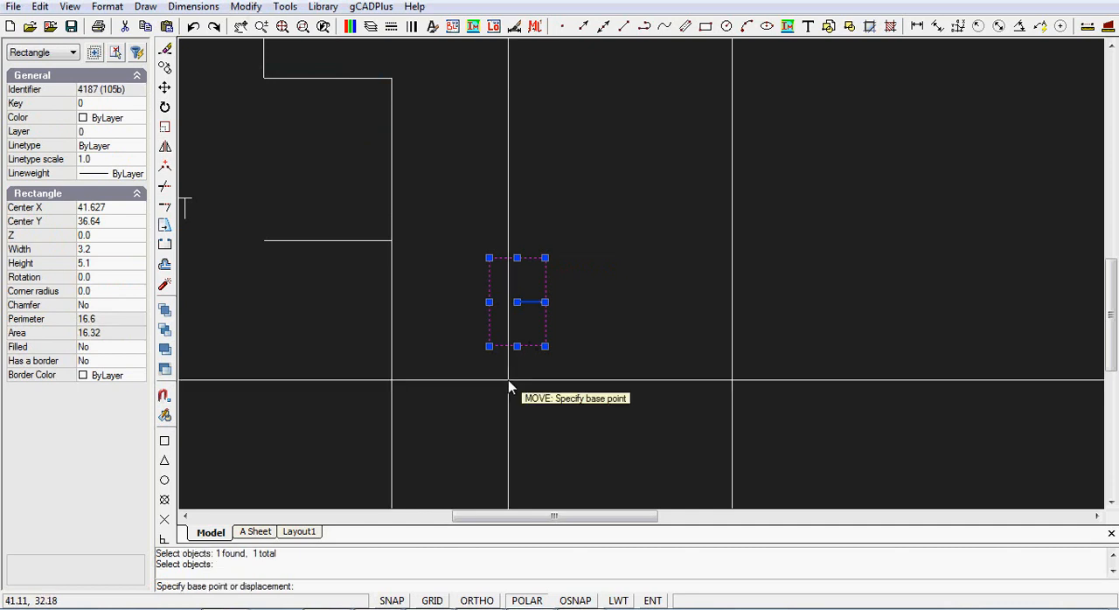
{"action": "left_click", "coordinate": [516, 258]}
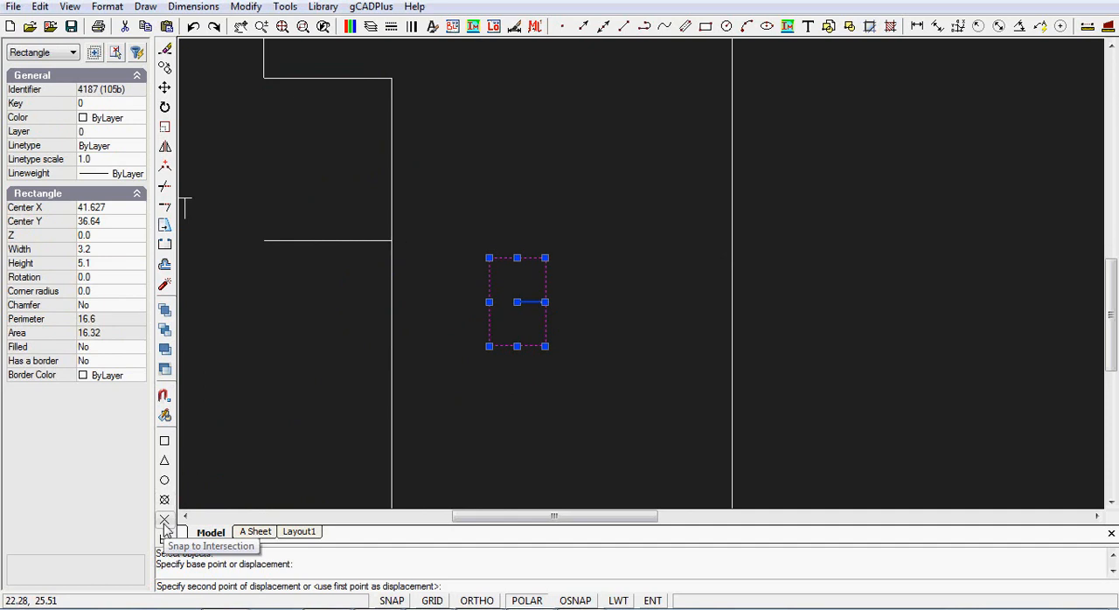
{"action": "left_click", "coordinate": [391, 241]}
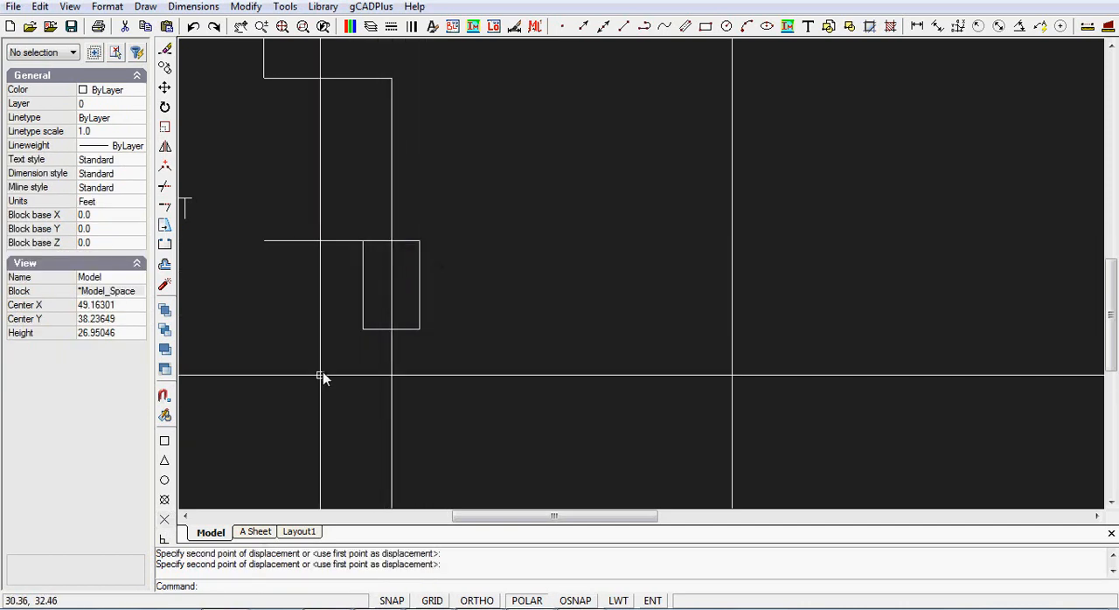
{"action": "left_click", "coordinate": [326, 241]}
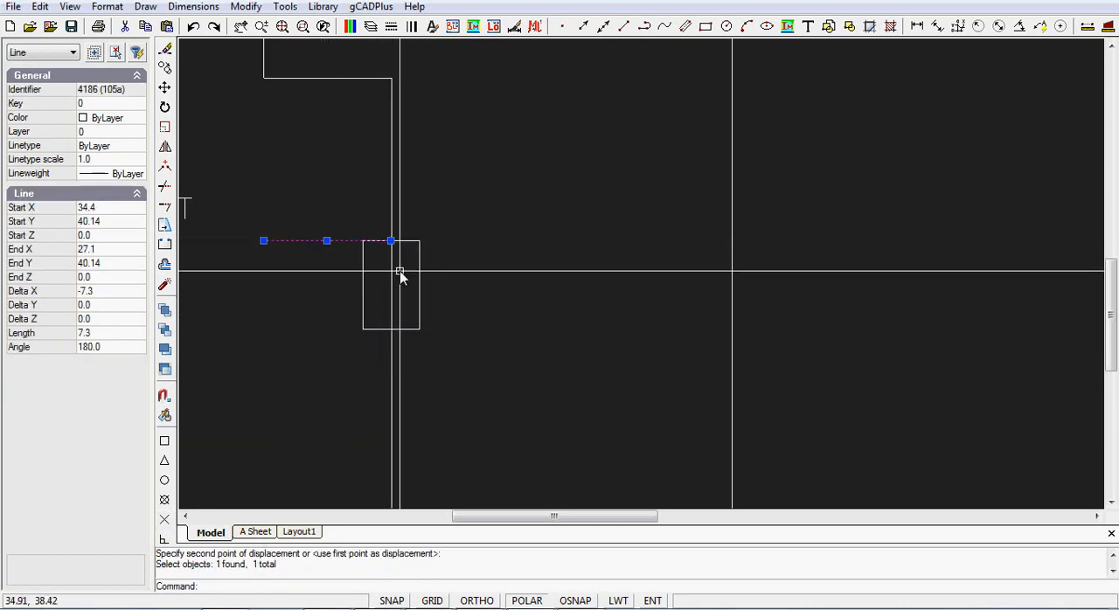
{"action": "key", "text": "Delete"}
Step: Trim away the wall segment inside the entrance rectangle, using the rectangle as the cutting edge
{"action": "scroll", "coordinate": [475, 264], "scroll_direction": "down", "scroll_amount": 5}
{"action": "scroll", "coordinate": [475, 267], "scroll_direction": "down", "scroll_amount": 3}
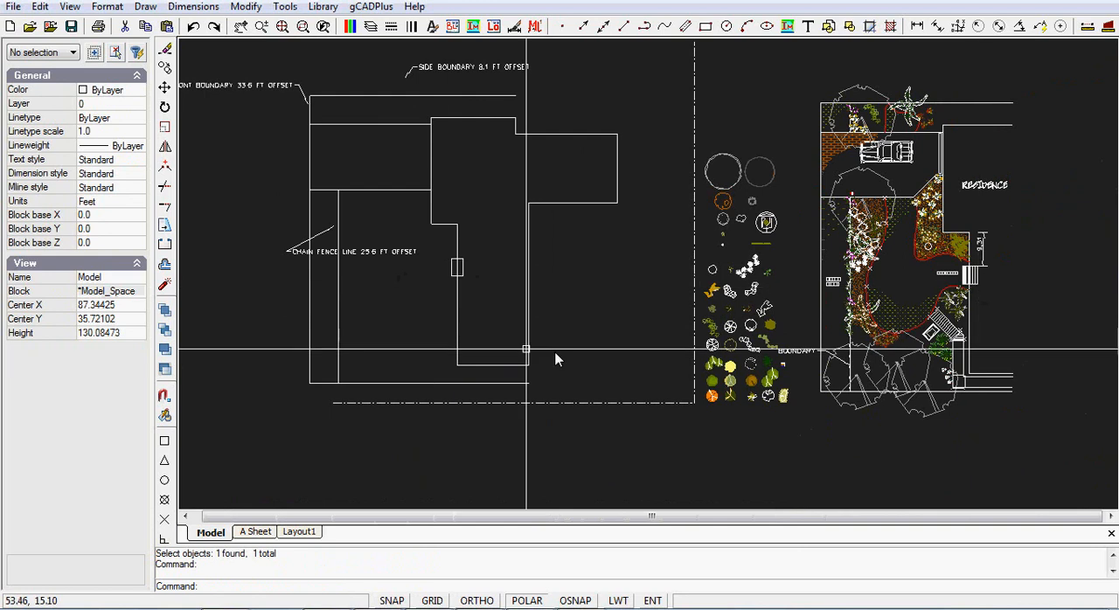
{"action": "scroll", "coordinate": [457, 281], "scroll_direction": "up", "scroll_amount": 4}
{"action": "scroll", "coordinate": [457, 281], "scroll_direction": "down", "scroll_amount": 1}
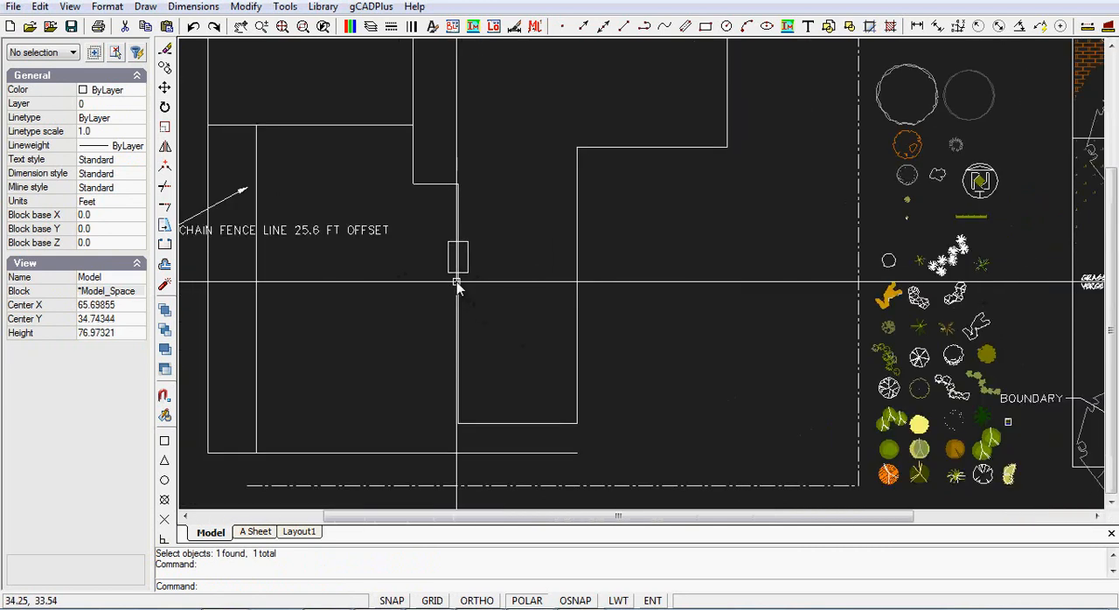
{"action": "scroll", "coordinate": [454, 283], "scroll_direction": "up", "scroll_amount": 1}
{"action": "scroll", "coordinate": [454, 281], "scroll_direction": "up", "scroll_amount": 2}
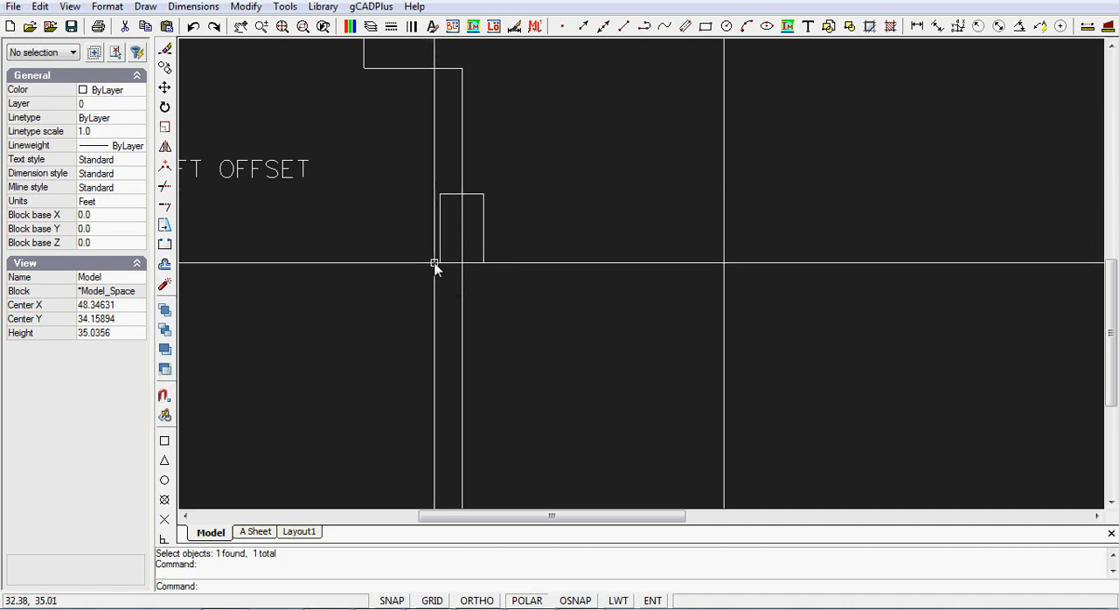
{"action": "scroll", "coordinate": [463, 234], "scroll_direction": "down", "scroll_amount": 2}
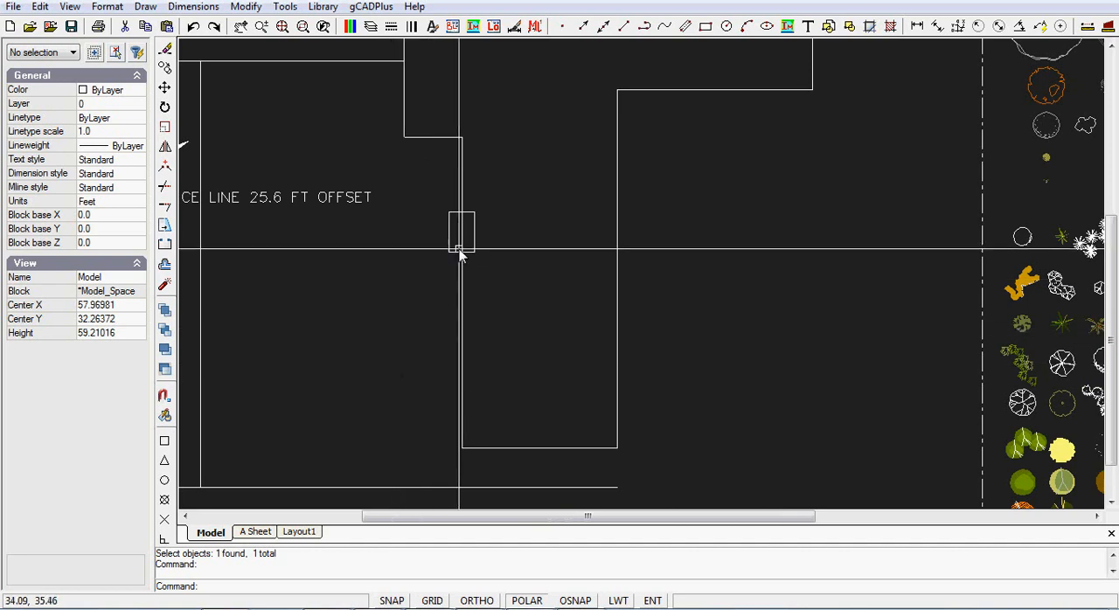
{"action": "scroll", "coordinate": [460, 242], "scroll_direction": "up", "scroll_amount": 2}
{"action": "scroll", "coordinate": [459, 241], "scroll_direction": "up", "scroll_amount": 1}
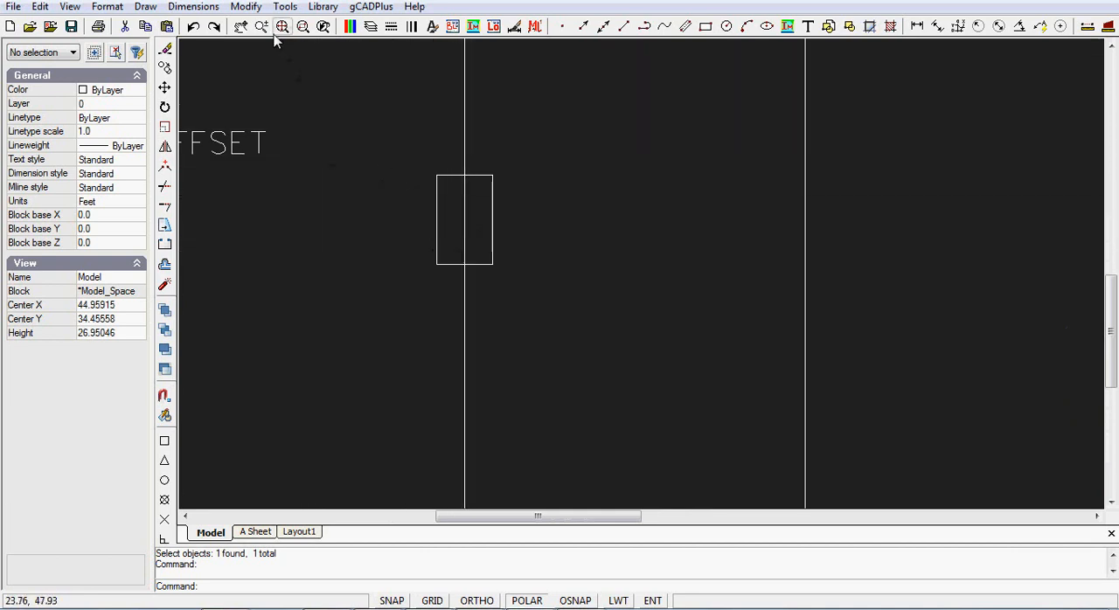
{"action": "left_click", "coordinate": [246, 7]}
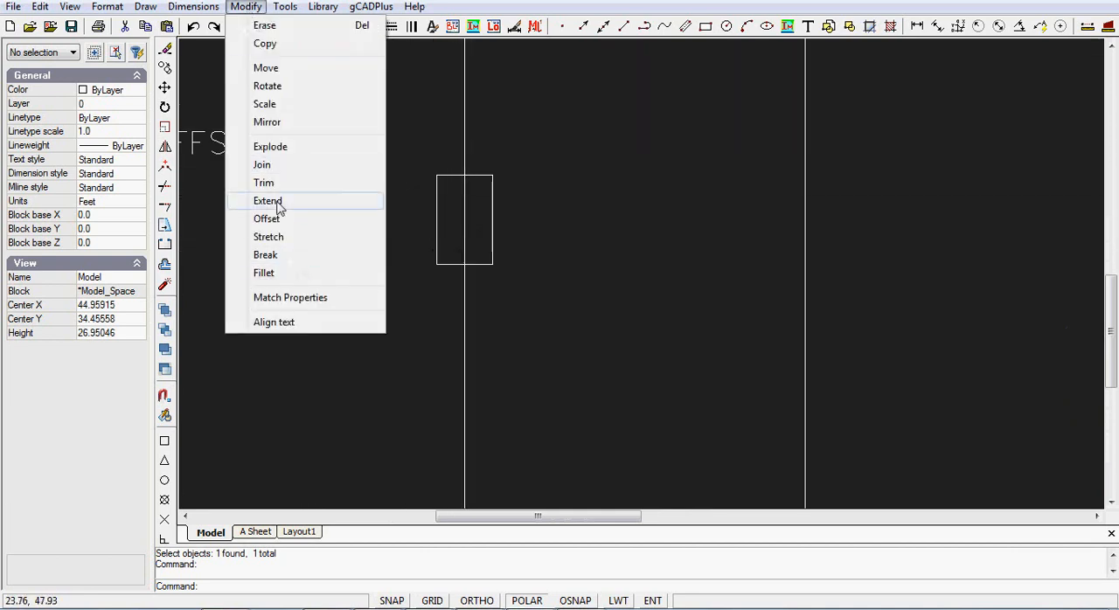
{"action": "left_click", "coordinate": [265, 183]}
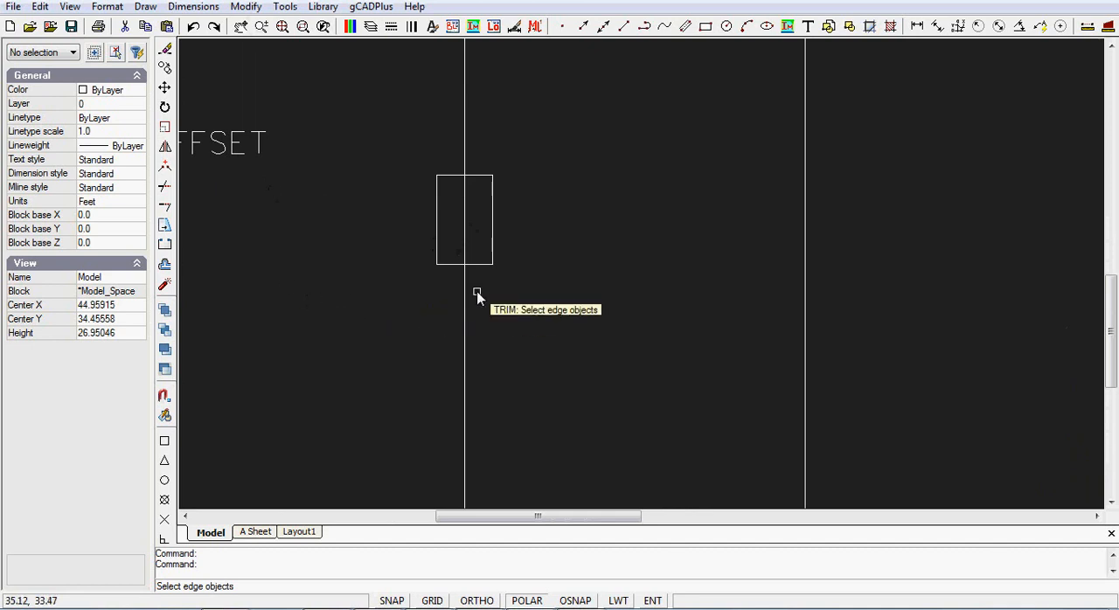
{"action": "left_click", "coordinate": [473, 175]}
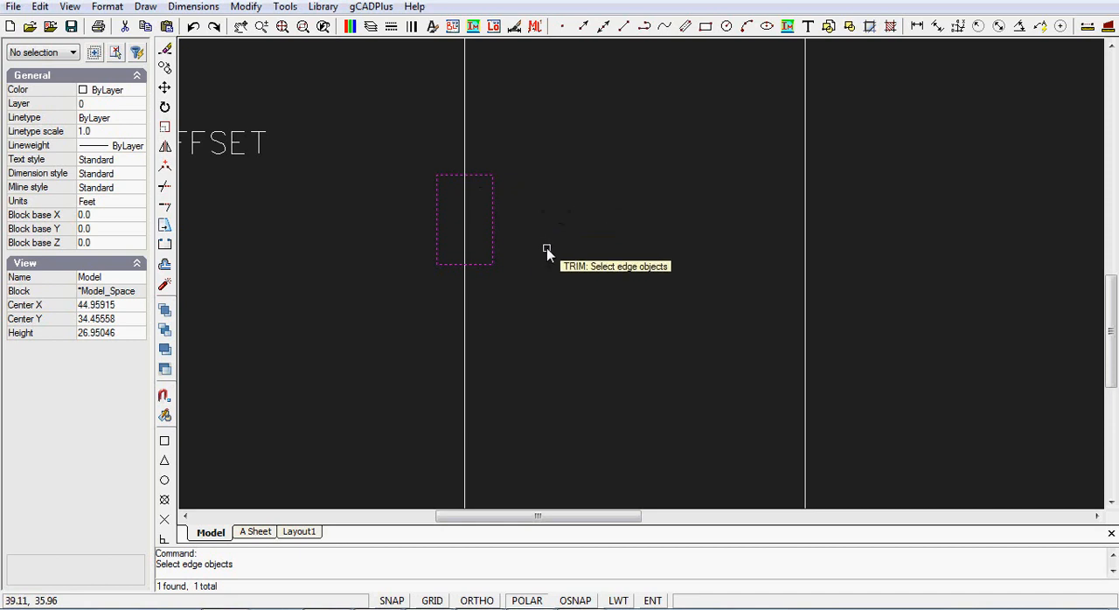
{"action": "key", "text": "Return"}
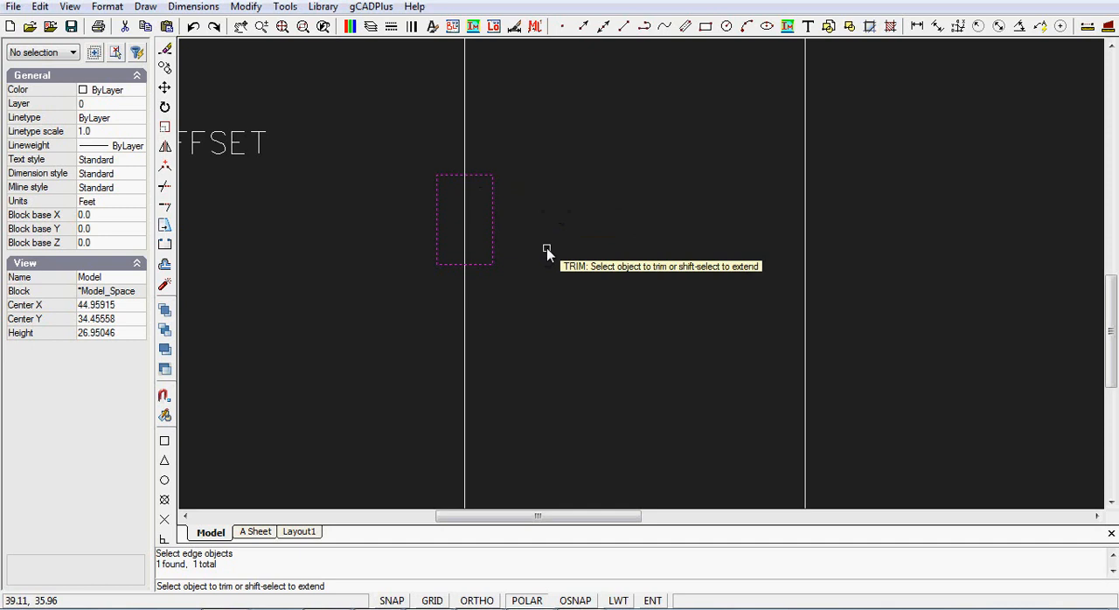
{"action": "left_click", "coordinate": [464, 242]}
{"action": "key", "text": "Return"}
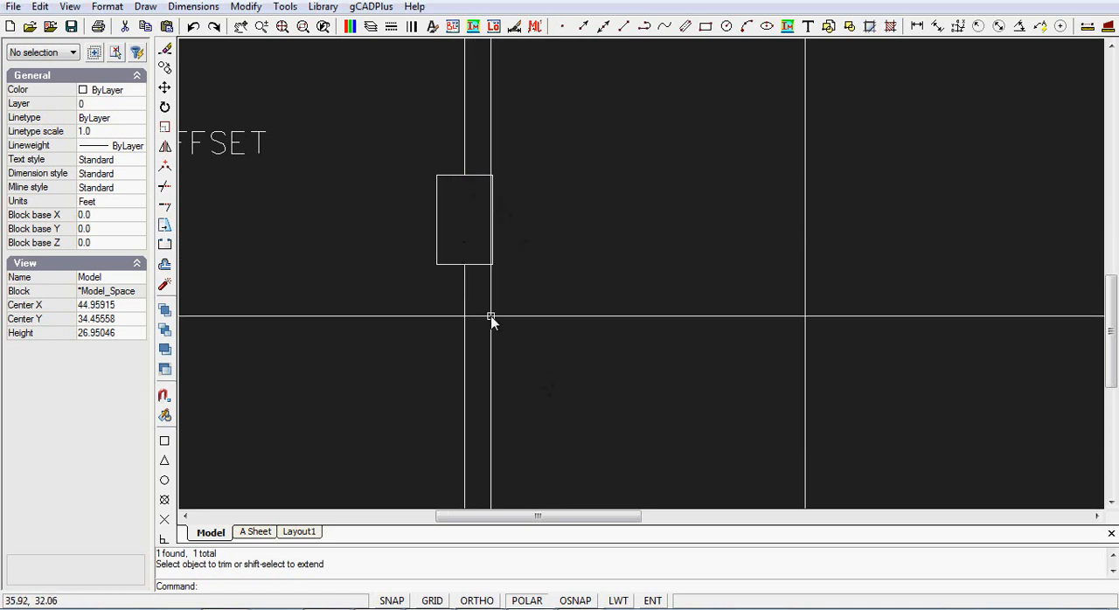
Step: Examine the residence outline with its entrance and boundary offset lines, and compare them with the finished landscape plan alongside
{"action": "scroll", "coordinate": [372, 275], "scroll_direction": "down", "scroll_amount": 5}
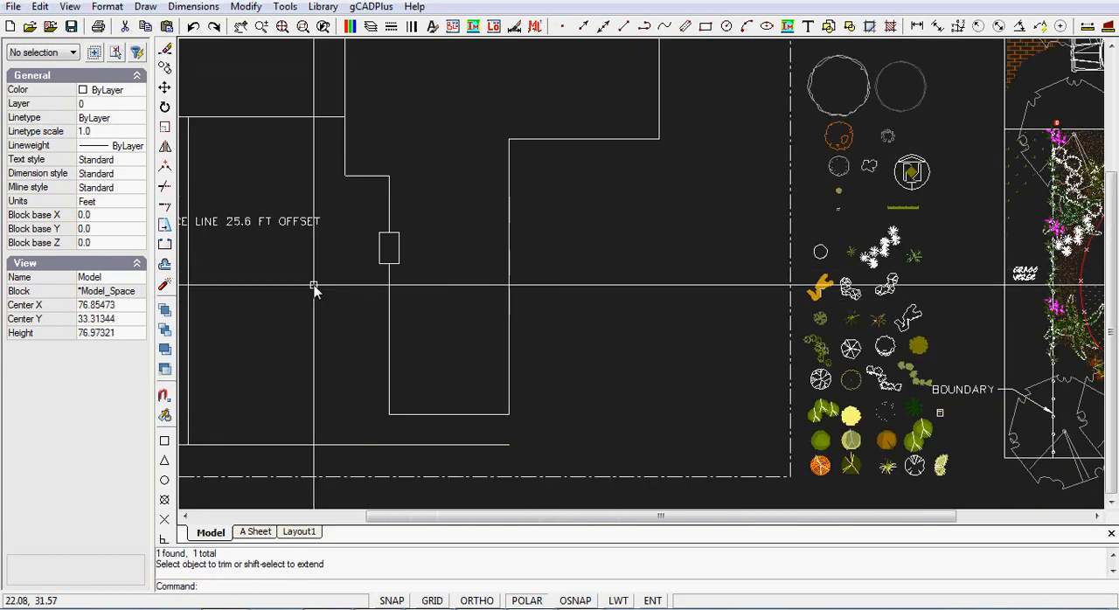
{"action": "scroll", "coordinate": [312, 289], "scroll_direction": "down", "scroll_amount": 3}
{"action": "scroll", "coordinate": [311, 291], "scroll_direction": "up", "scroll_amount": 1}
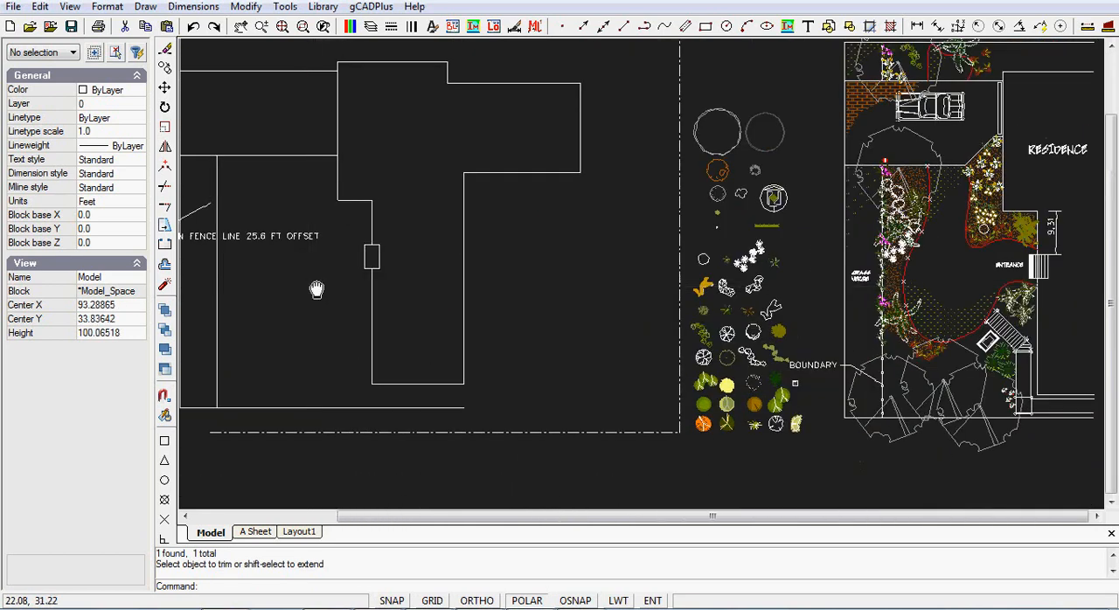
{"action": "middle_click_drag", "start_coordinate": [310, 291], "coordinate": [474, 340]}
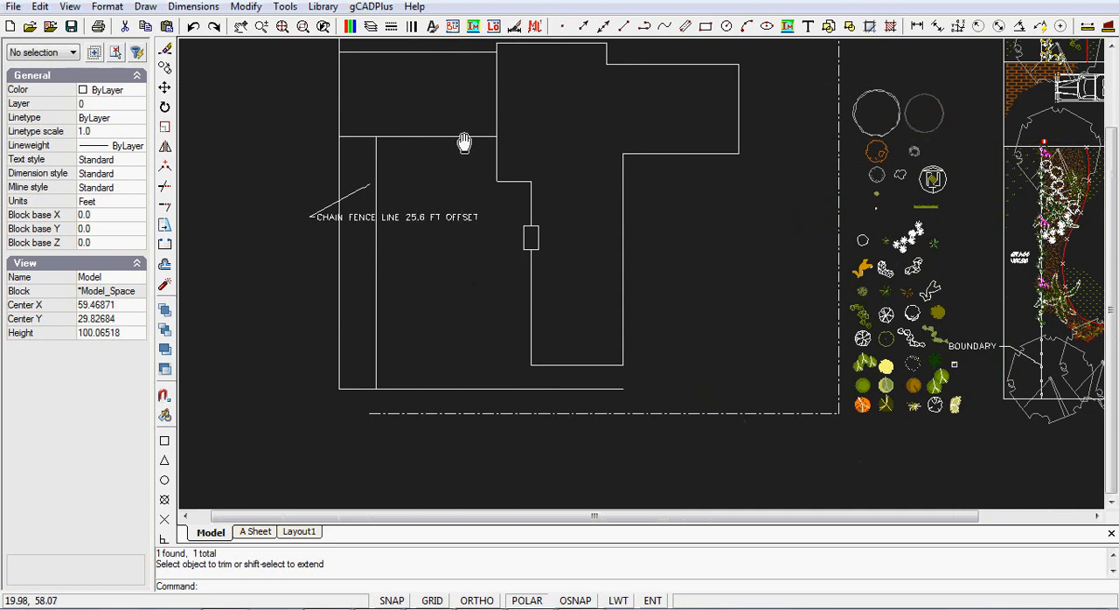
{"action": "middle_click_drag", "start_coordinate": [463, 147], "coordinate": [474, 268]}
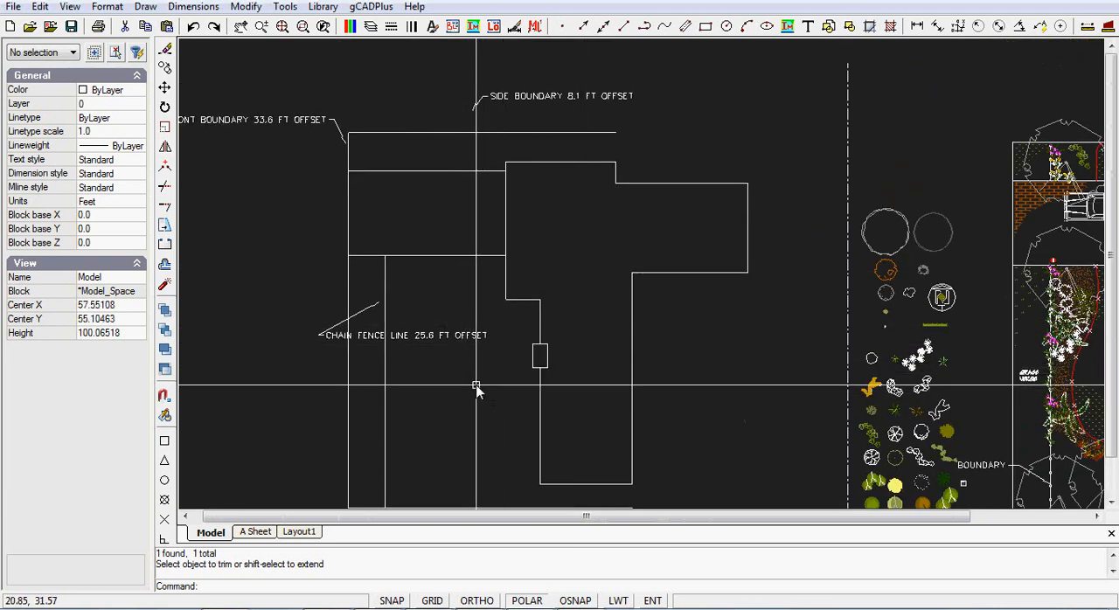
{"action": "middle_click_drag", "start_coordinate": [452, 417], "coordinate": [403, 280]}
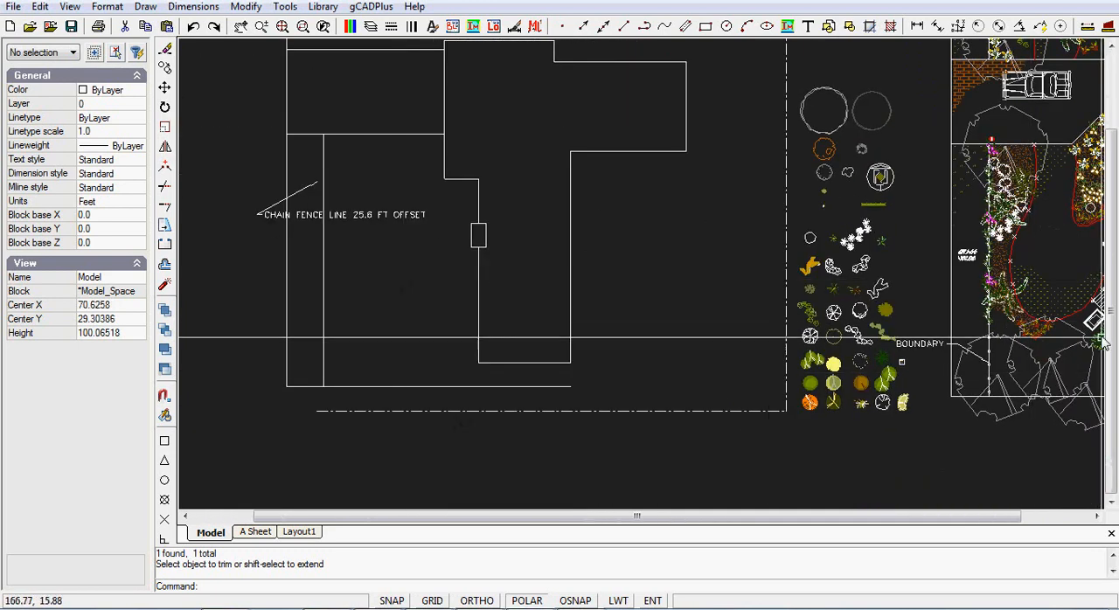
{"action": "middle_click_drag", "start_coordinate": [1059, 283], "coordinate": [917, 307]}
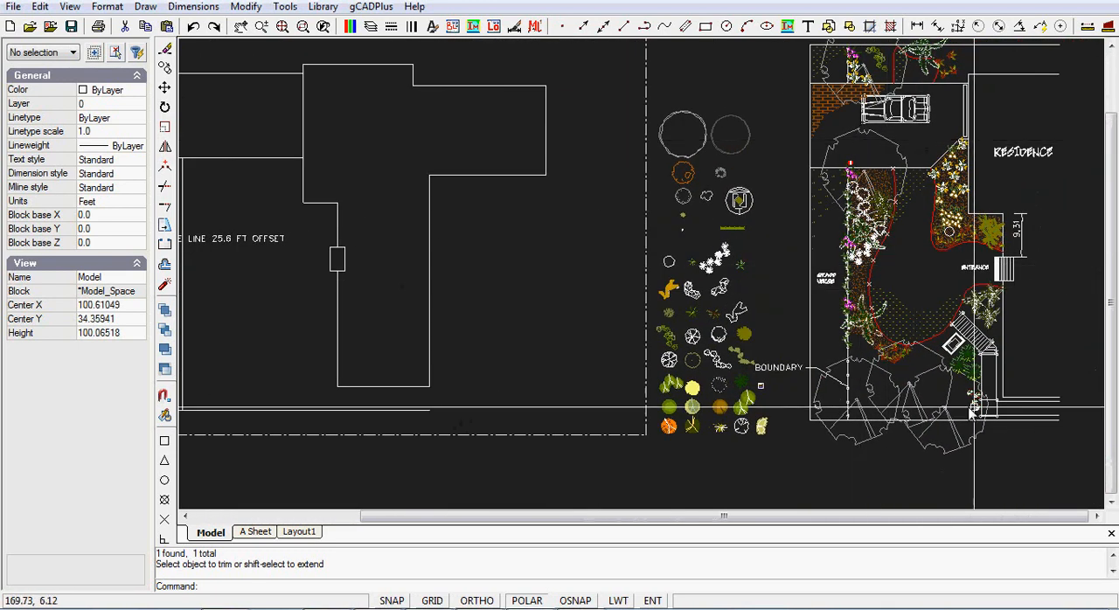